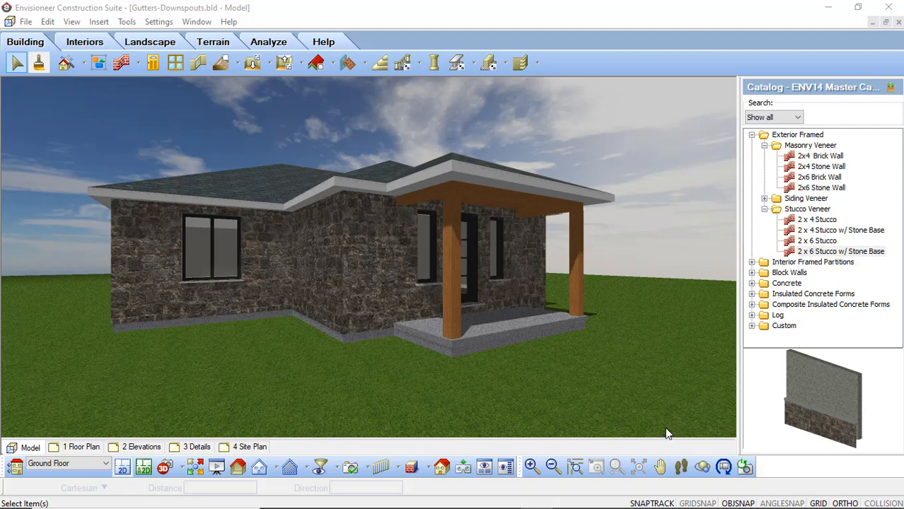
- Switch to the 2D plan view and start a new catalog wall element based on 2 x 6 Stucco w/ Stone Base
click(121, 469)
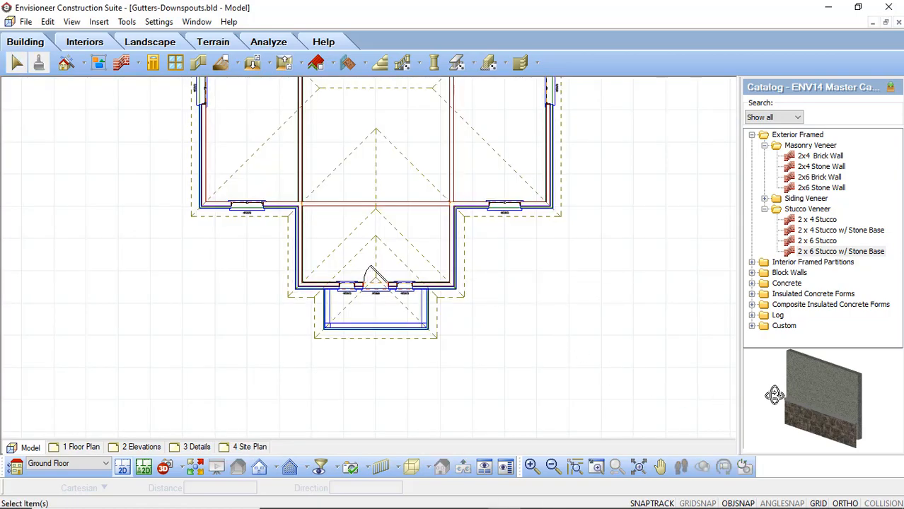
click(816, 253)
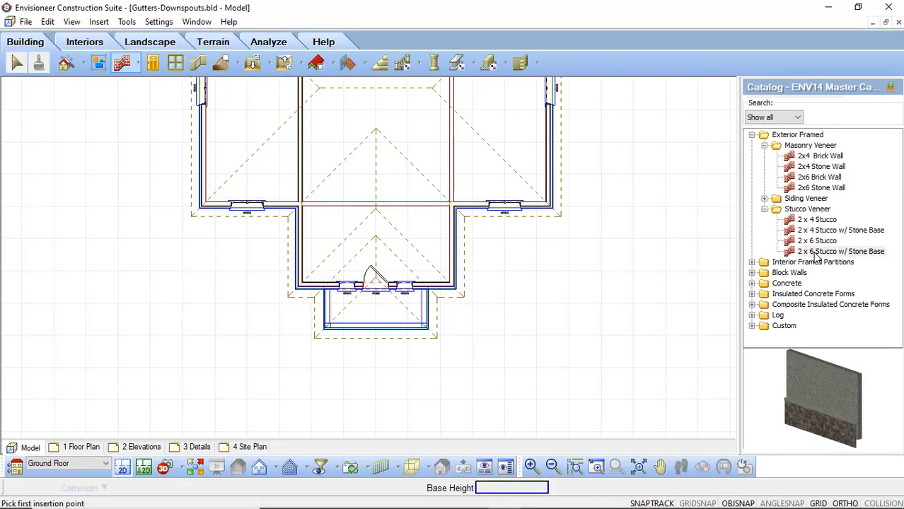
right_click(815, 253)
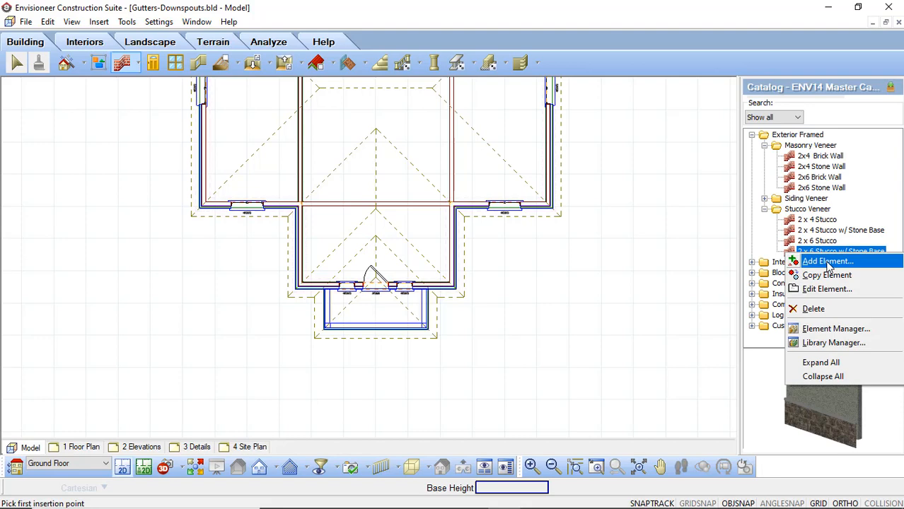
click(828, 263)
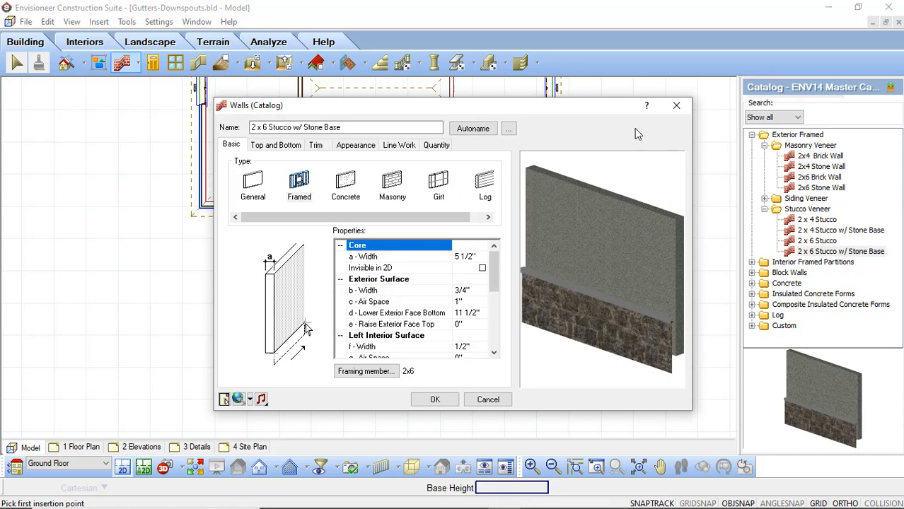
- Name the new wall element "2 x 6 Wood Siding w/ Stone Base"
click(293, 128)
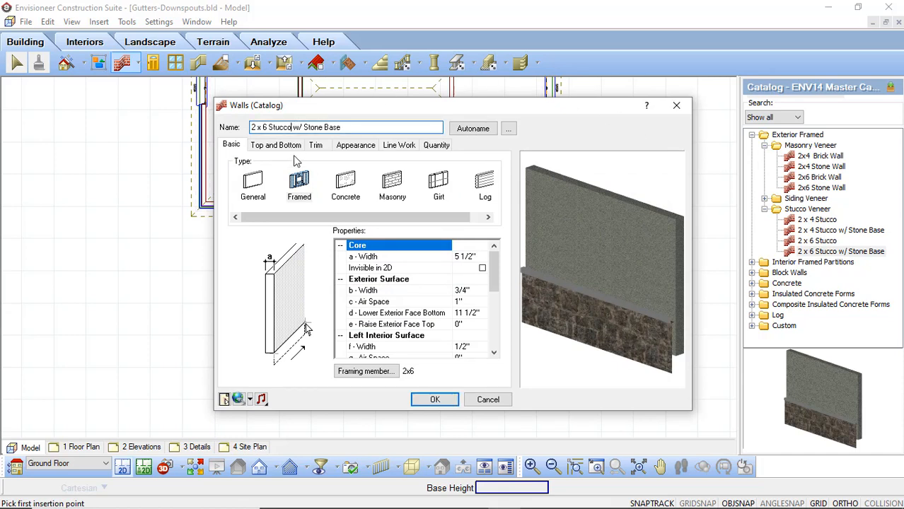
key(BackSpace)
key(BackSpace)
key(BackSpace)
key(BackSpace)
key(BackSpace)
key(BackSpace)
key(BackSpace)
text(Wood Siding)
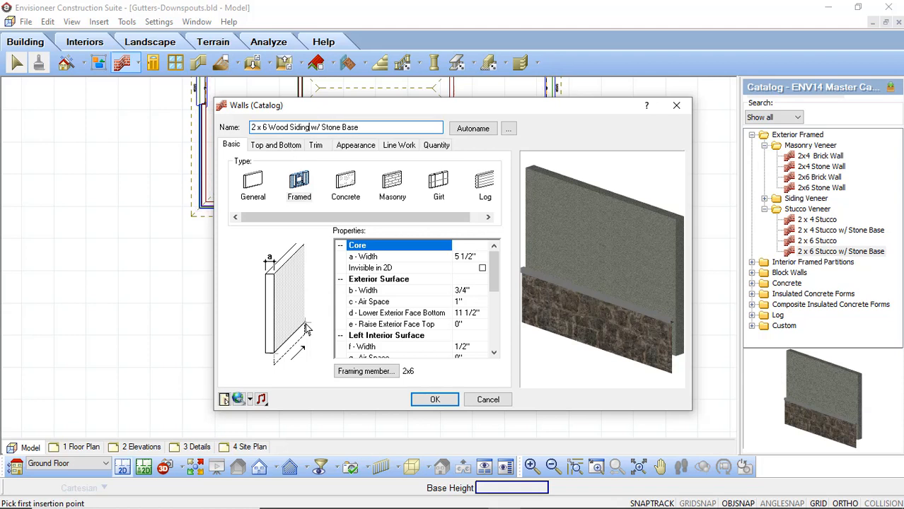
click(366, 127)
- Set the wall's Exterior Surface material to Wood Panel 14 from the Wood Panels group
click(347, 146)
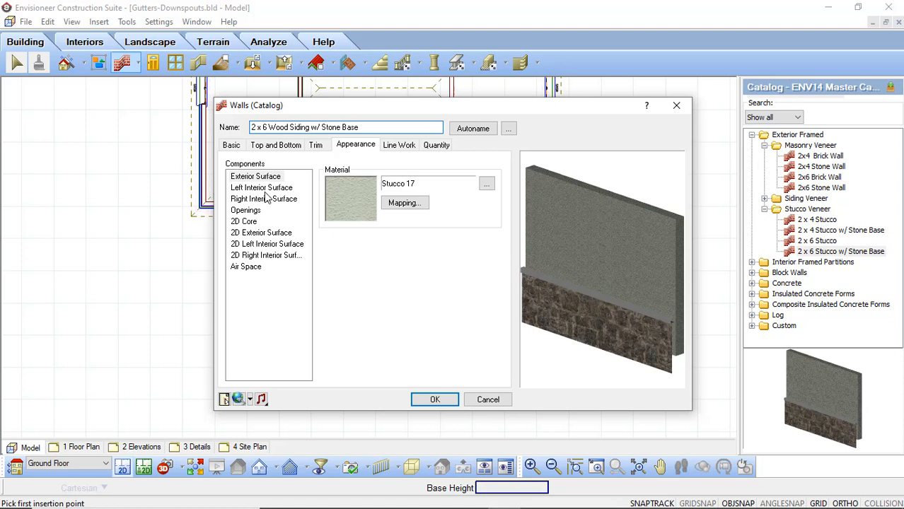
click(350, 203)
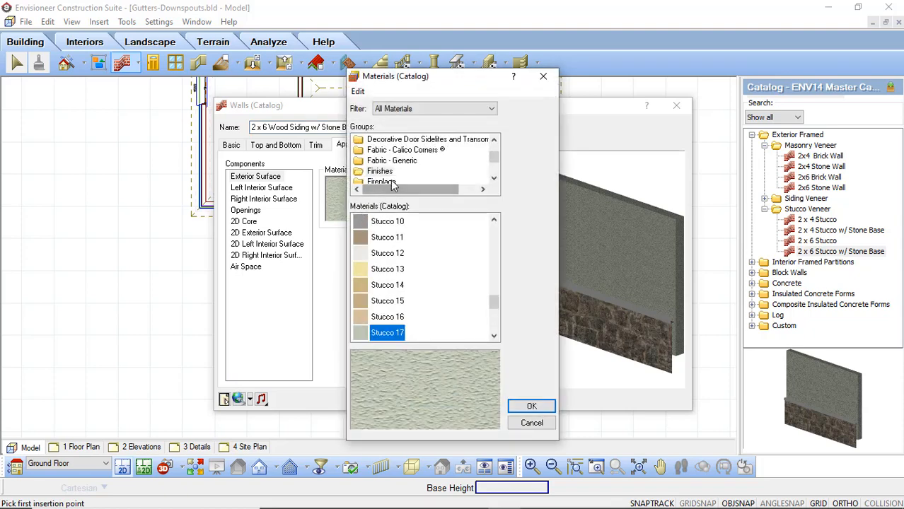
scroll(416, 165, down, 5)
scroll(416, 164, down, 3)
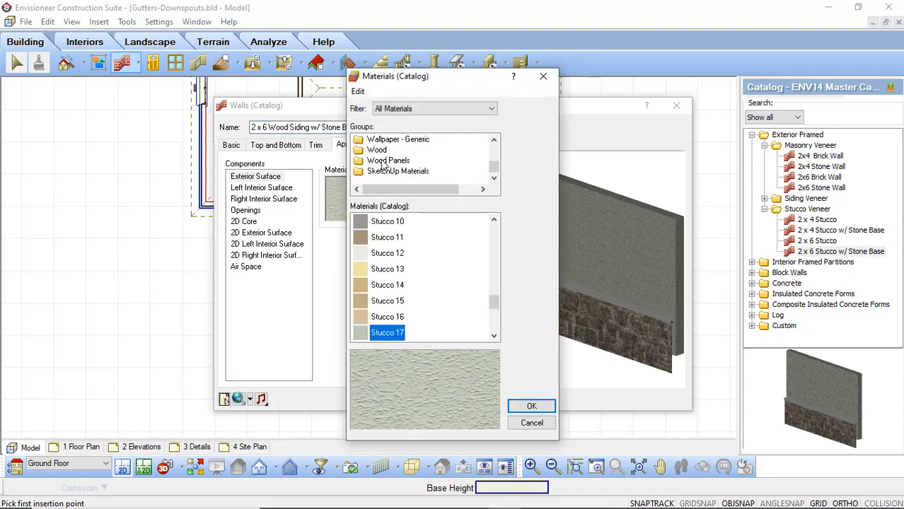
click(380, 150)
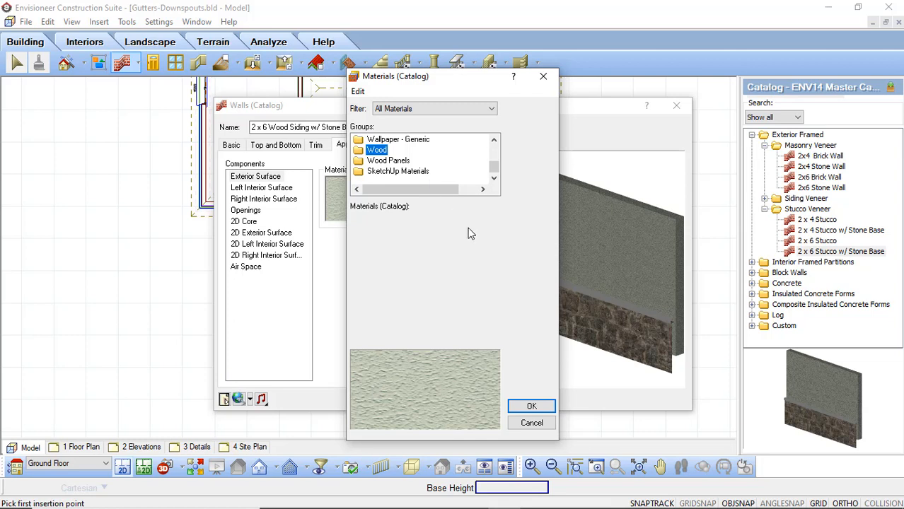
click(380, 161)
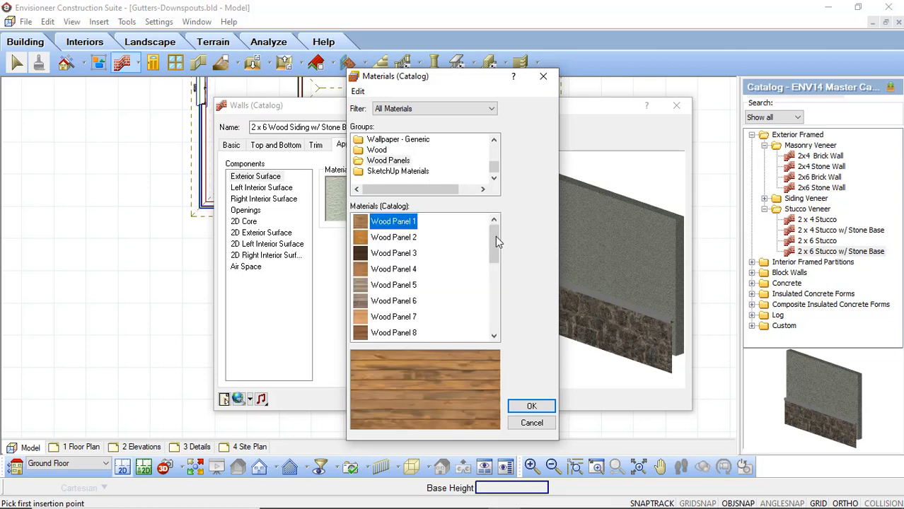
drag(496, 242, 496, 277)
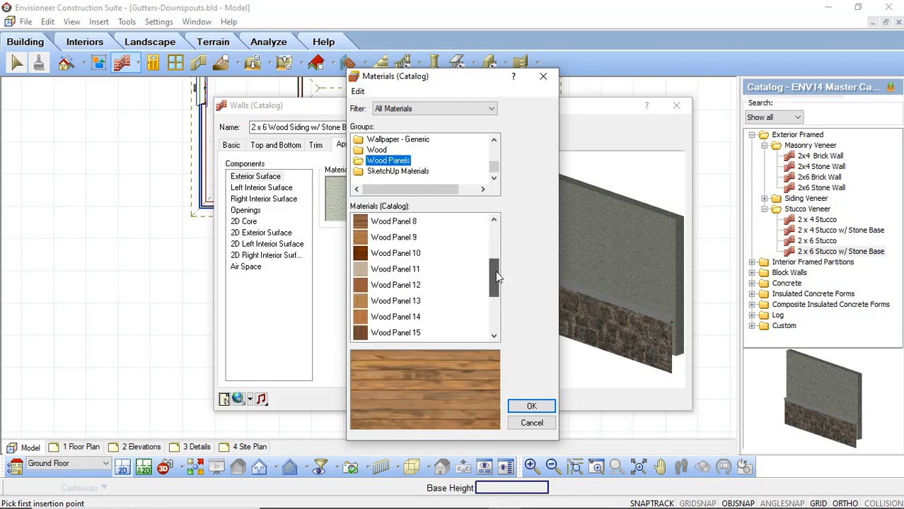
click(358, 337)
click(362, 318)
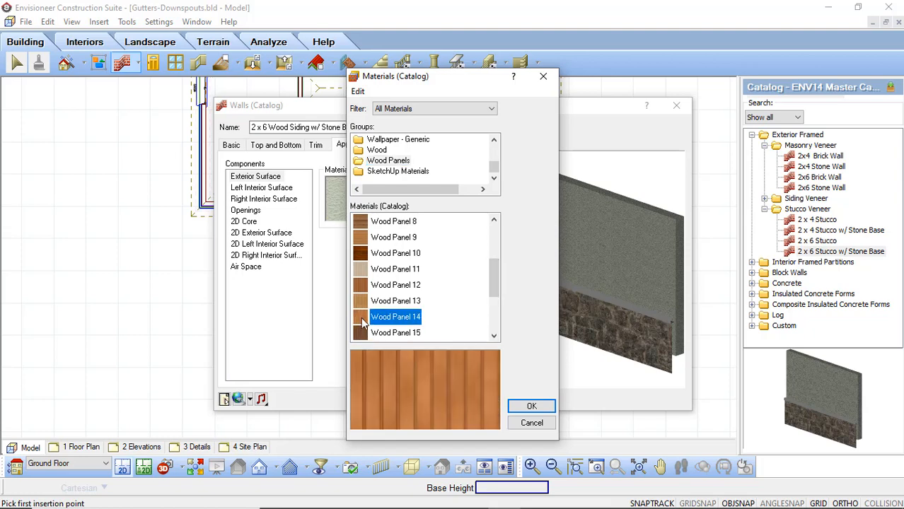
click(531, 406)
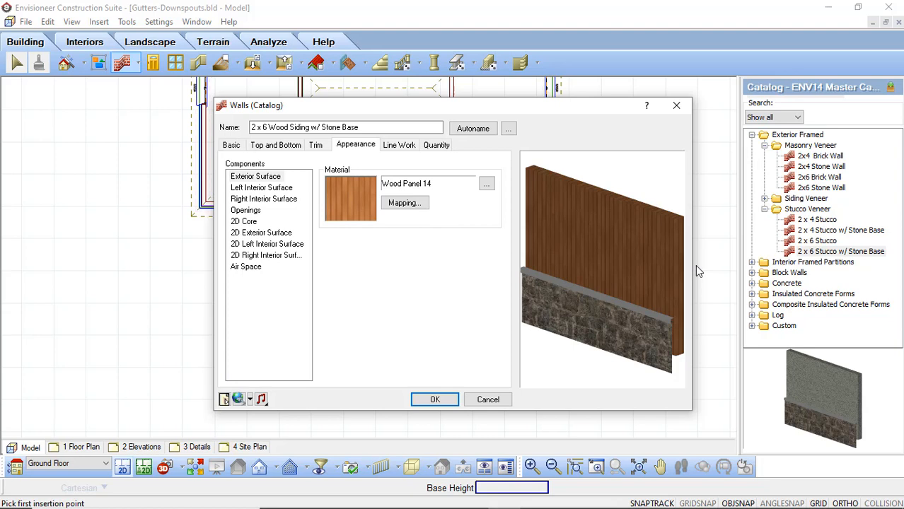
- Delete the 36" Stone Base custom trim from the wall's exterior surface
click(316, 146)
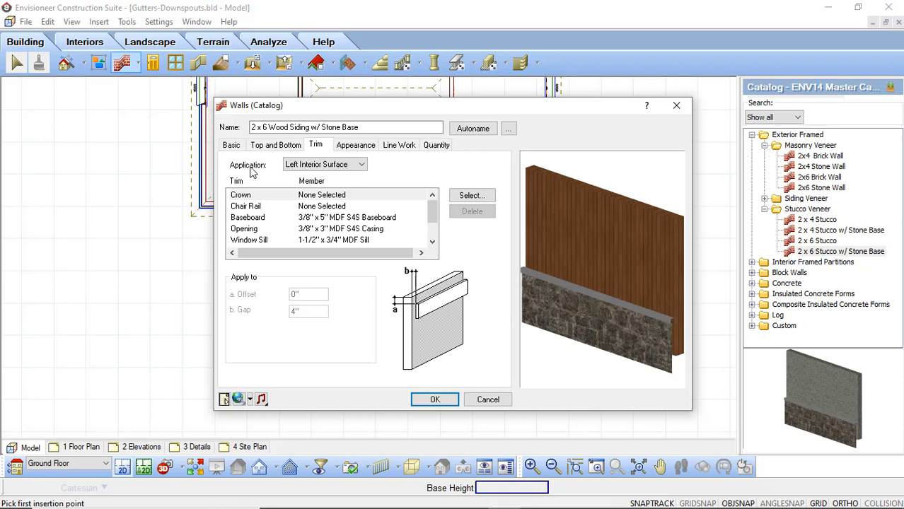
click(321, 165)
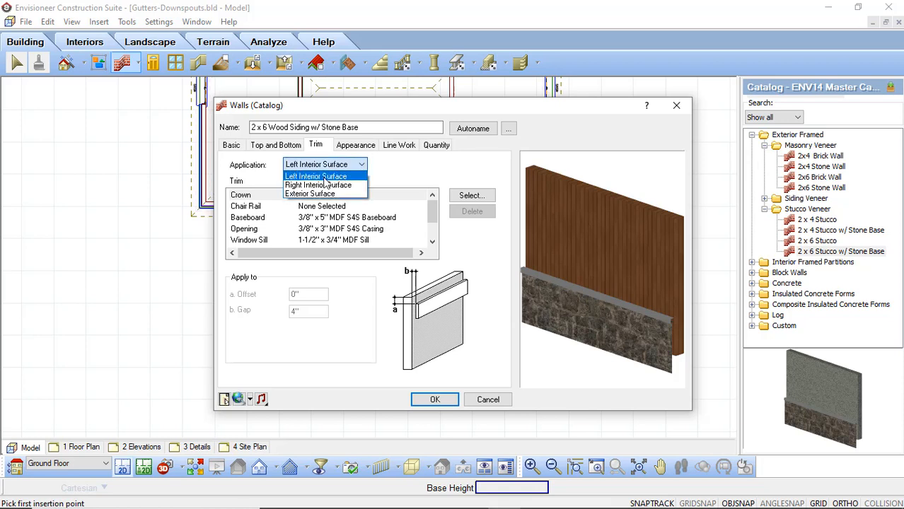
click(318, 194)
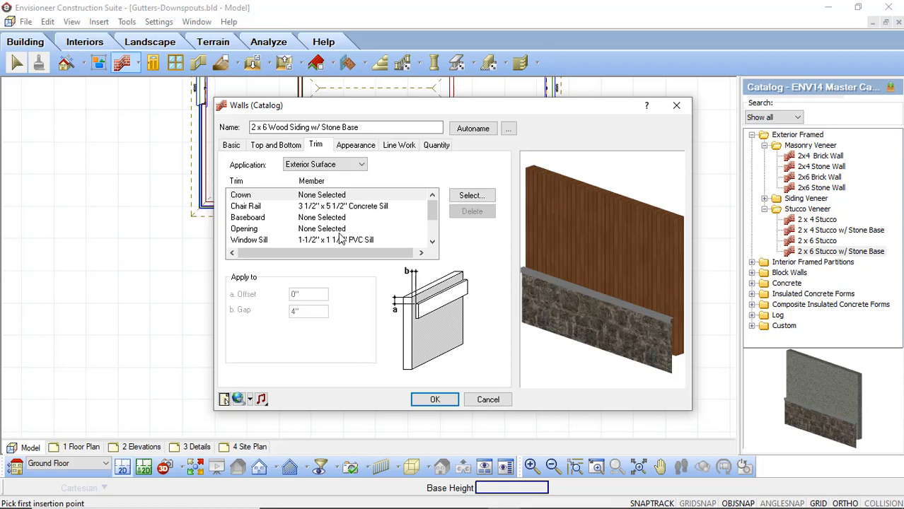
click(432, 242)
click(432, 242)
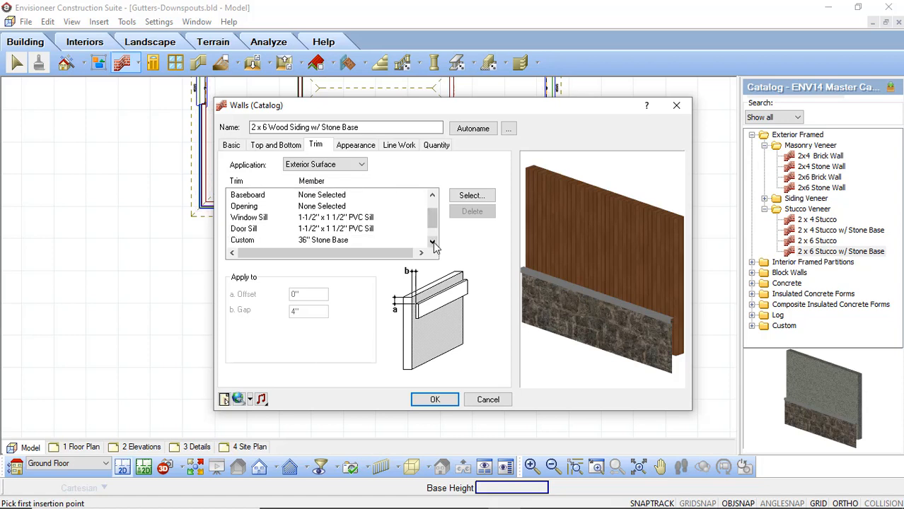
click(319, 240)
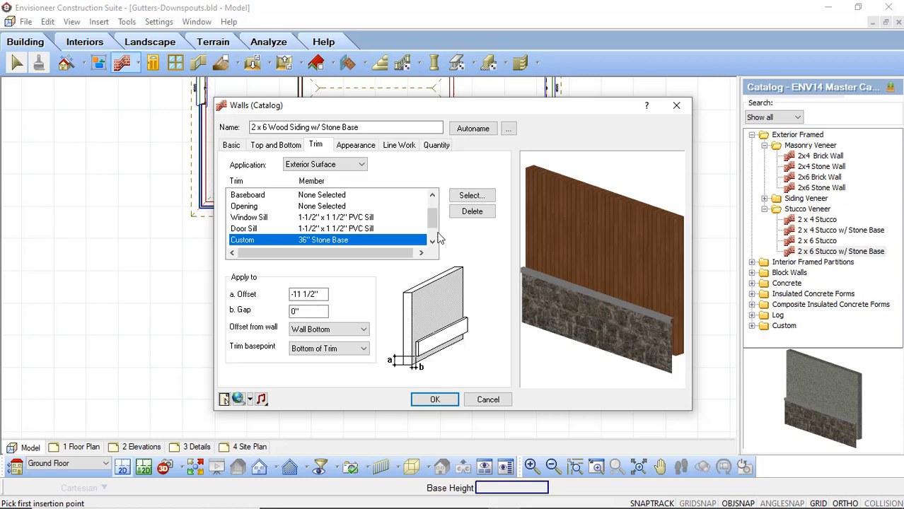
click(470, 212)
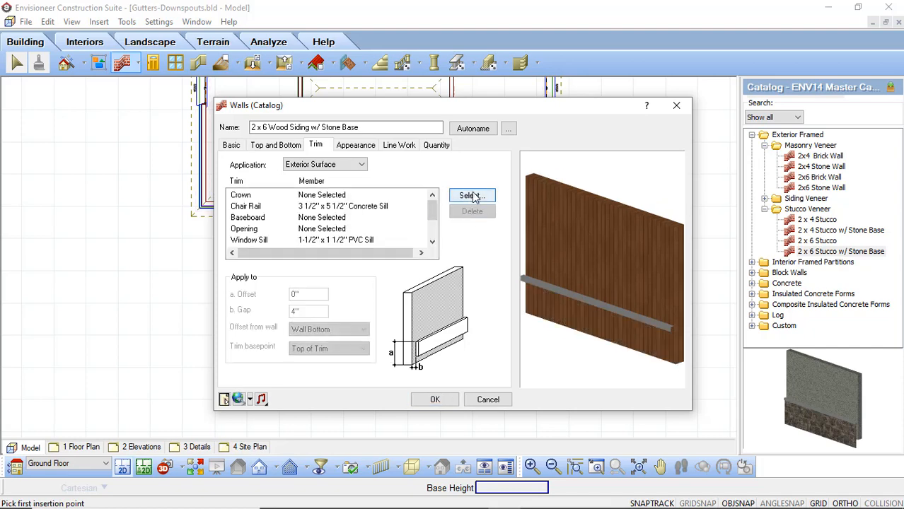
- Assign the 48" Stone Base from the Masonry Base group as the exterior surface's Custom trim, checking its element properties without changing them
click(432, 242)
click(432, 242)
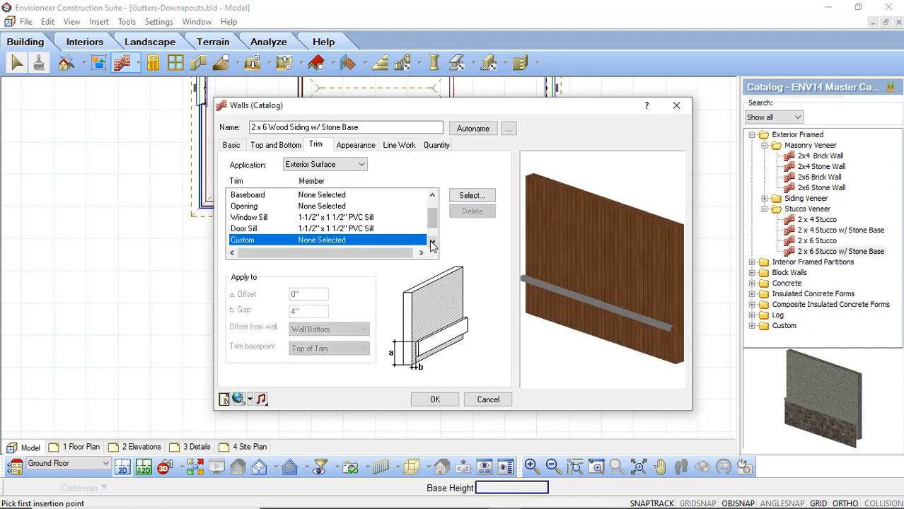
click(471, 196)
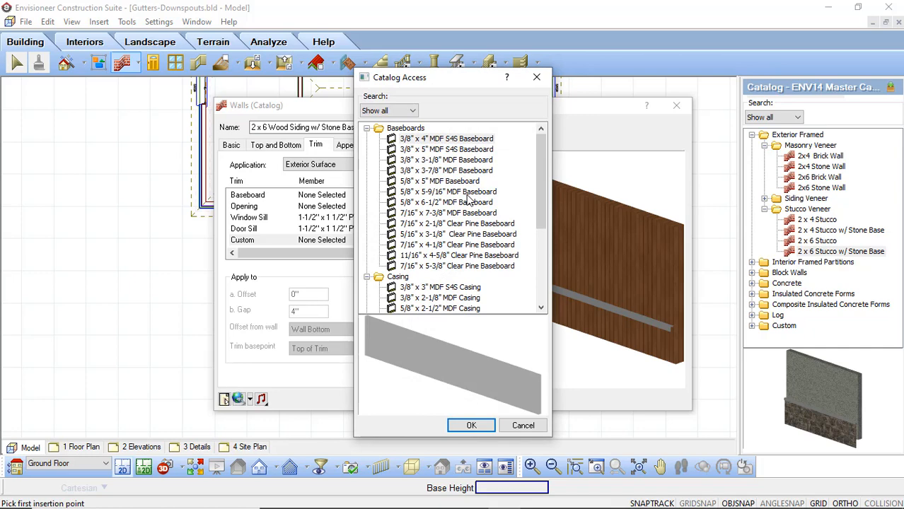
click(367, 129)
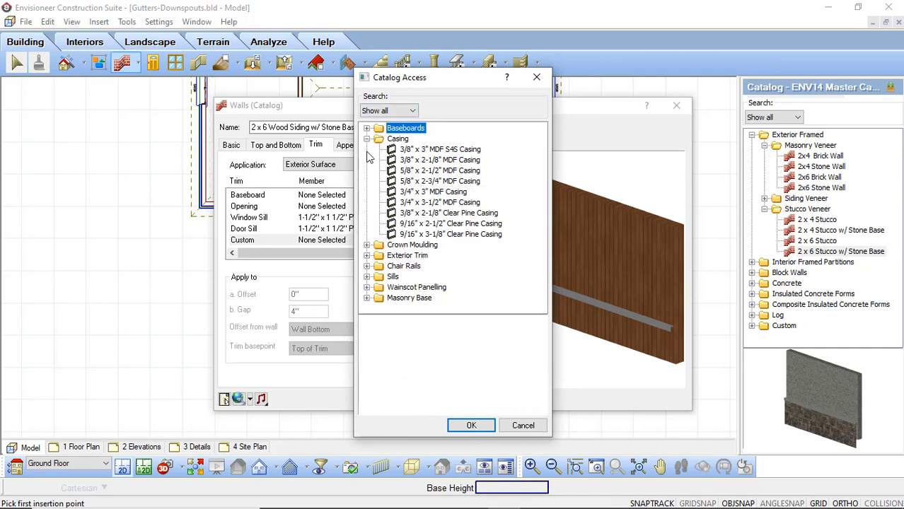
click(367, 139)
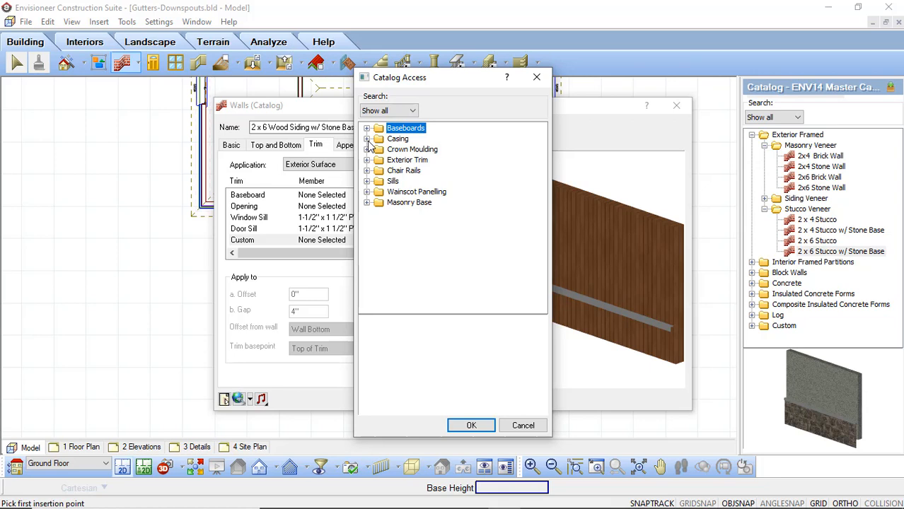
click(366, 203)
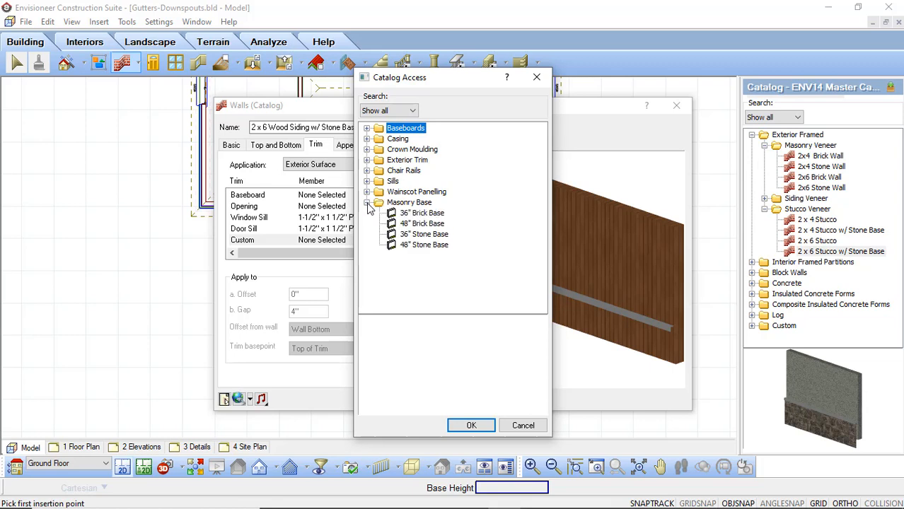
click(421, 213)
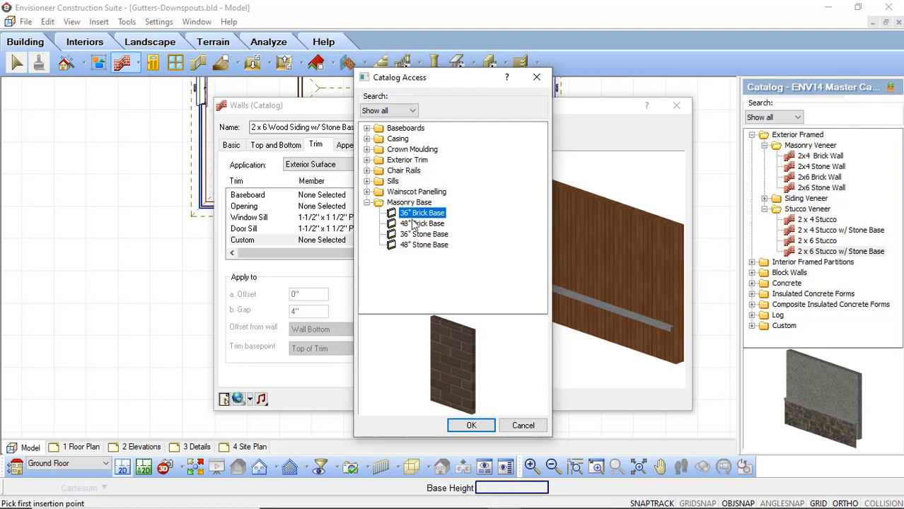
click(413, 225)
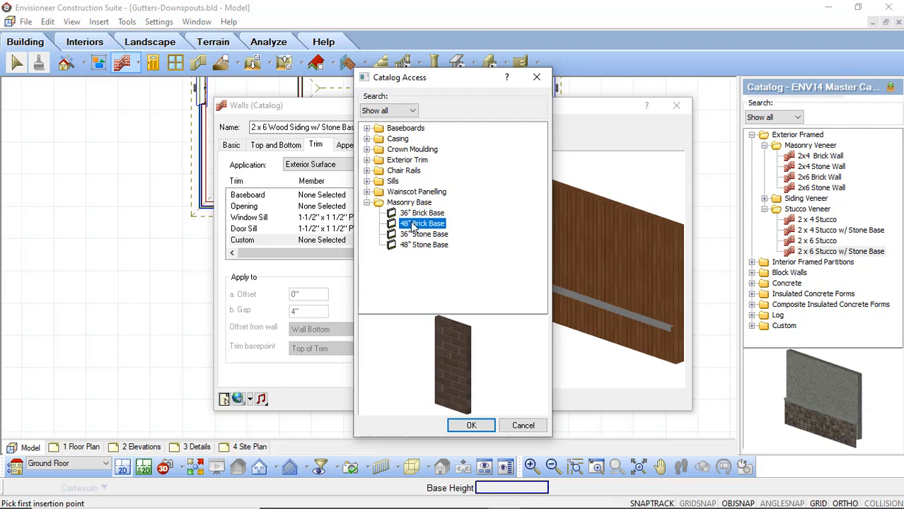
click(416, 234)
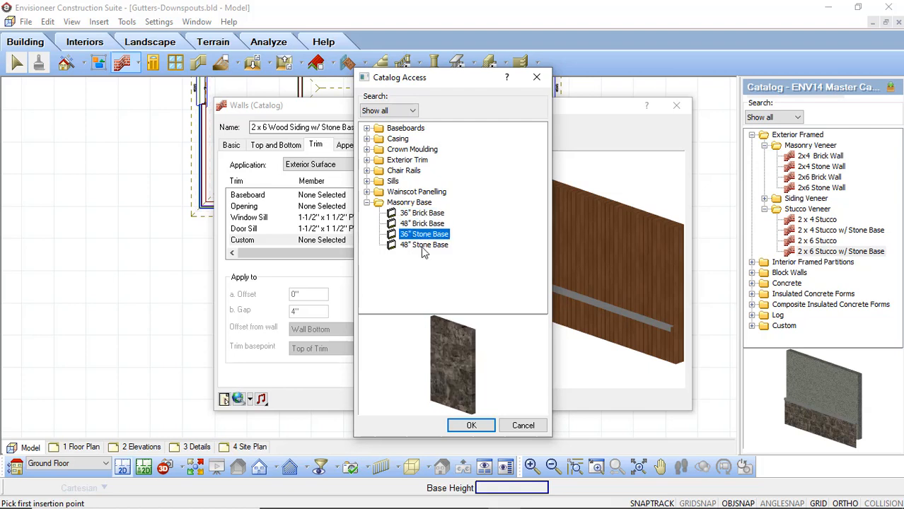
click(422, 248)
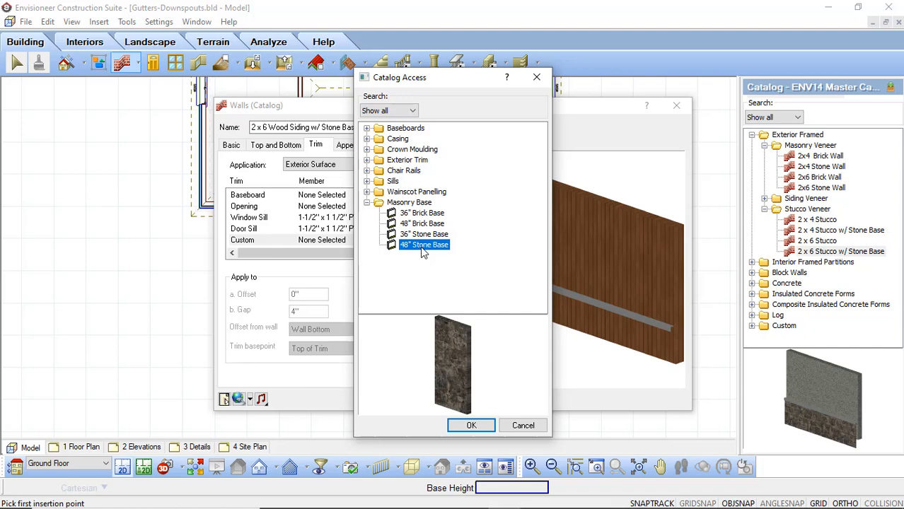
right_click(422, 252)
click(446, 276)
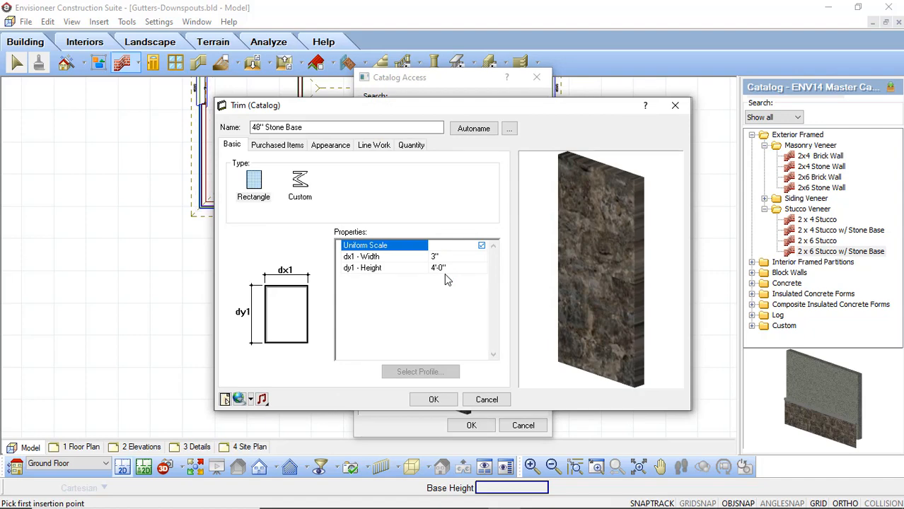
click(485, 399)
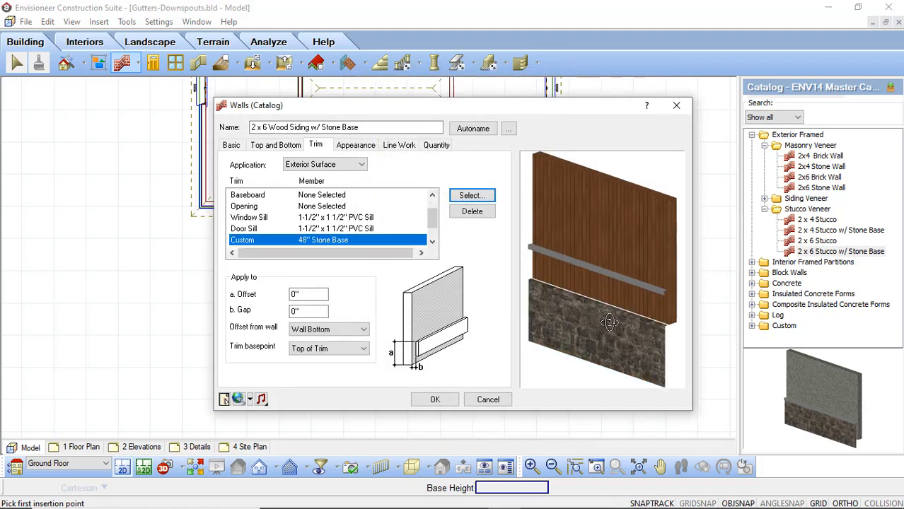
- Set the stone base trim's basepoint to Bottom of Trim and its offset from the wall bottom to -1'-0"
drag(609, 322, 606, 323)
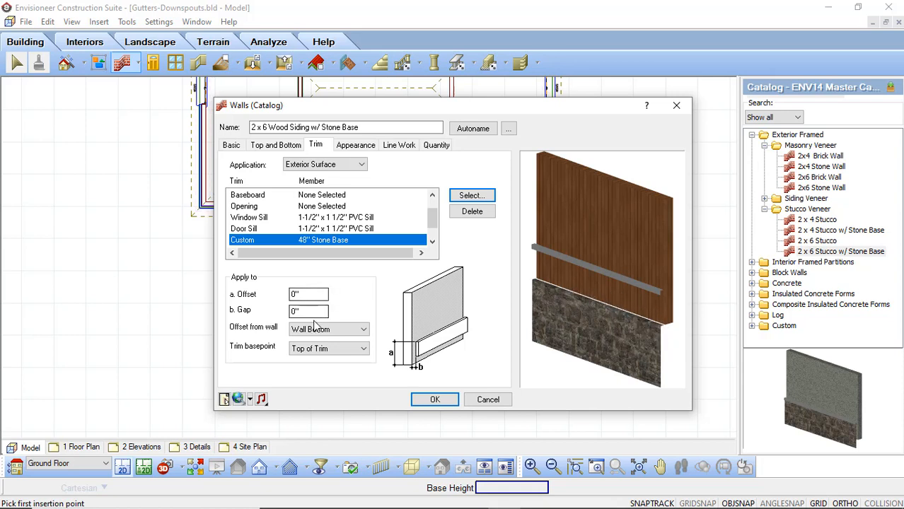
click(357, 350)
click(320, 368)
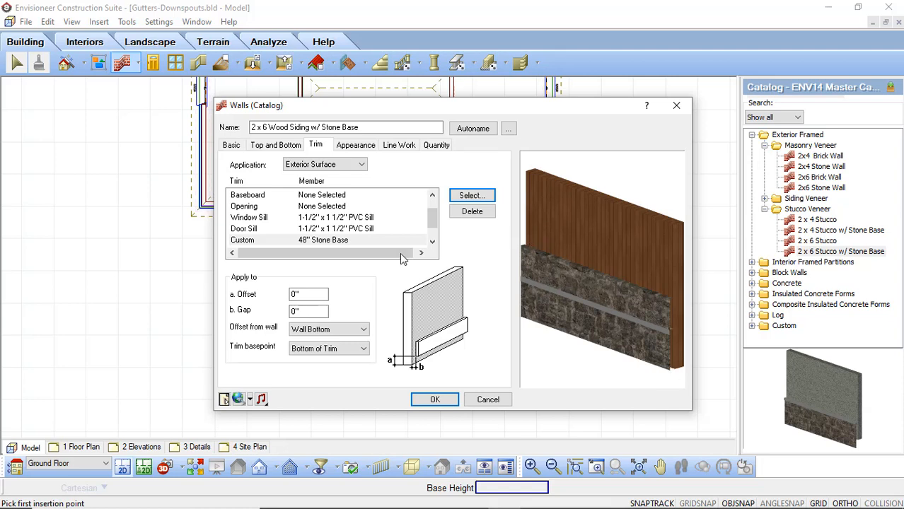
click(300, 294)
text(-1')
key(Tab)
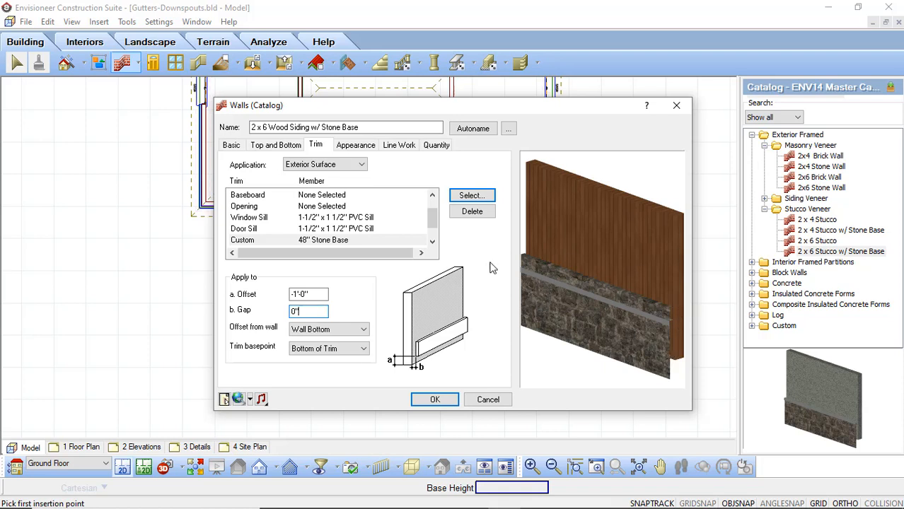
- Set the offset of the exterior surface's 3 1/2" x 5 1/2" Concrete Sill chair rail to 3'-3 1/2", save the catalog wall and finish wall insertion
click(432, 196)
click(432, 196)
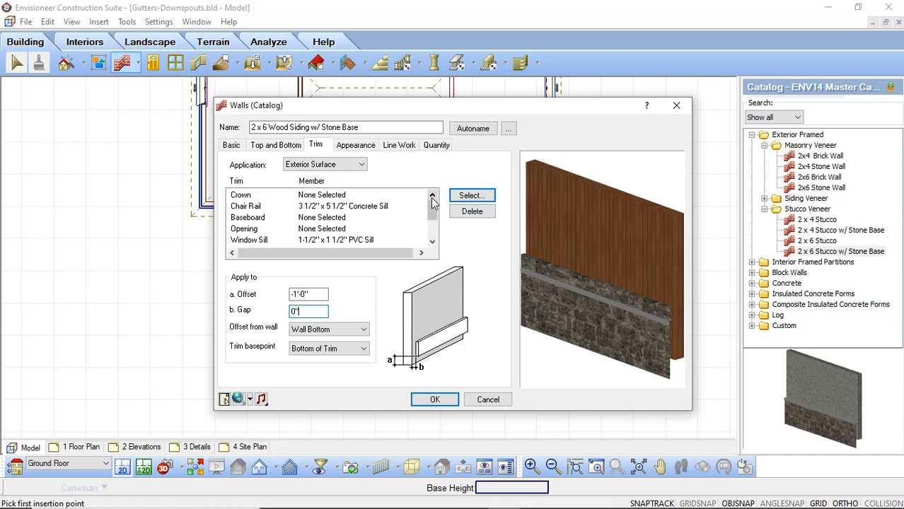
click(364, 206)
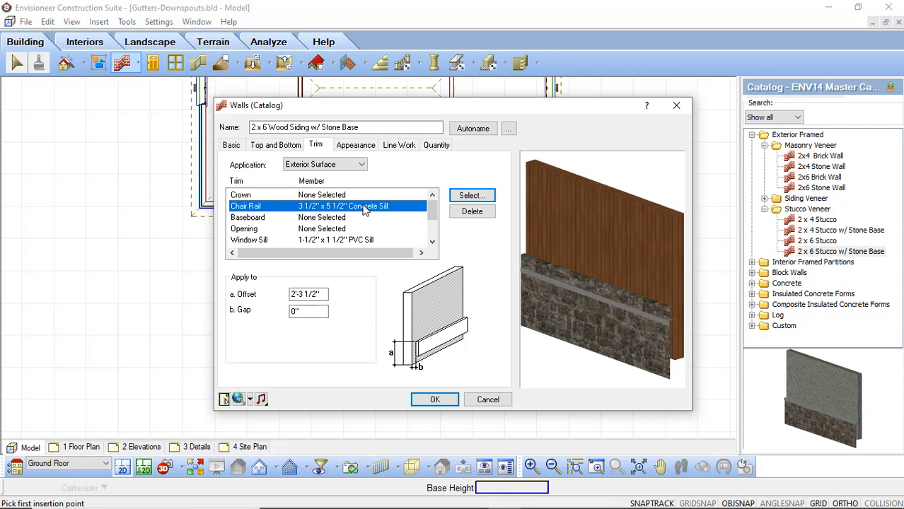
click(292, 294)
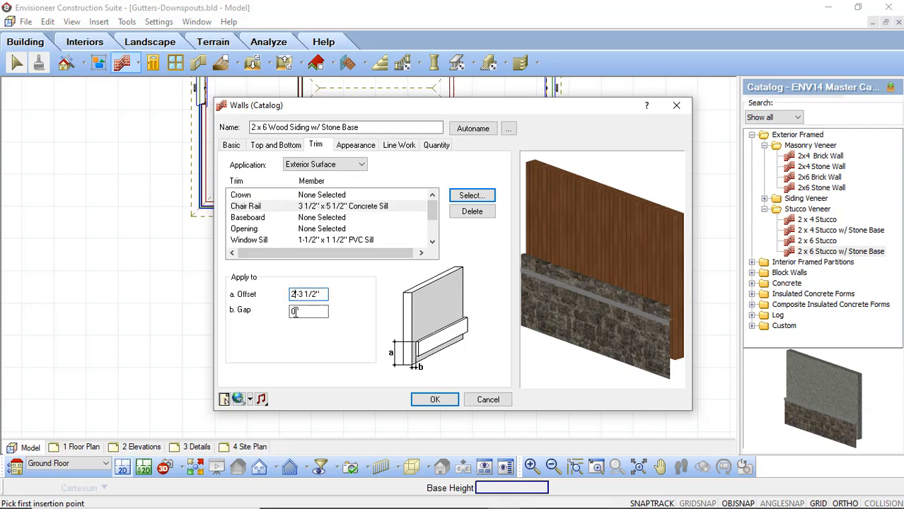
key(BackSpace)
text(3)
key(Tab)
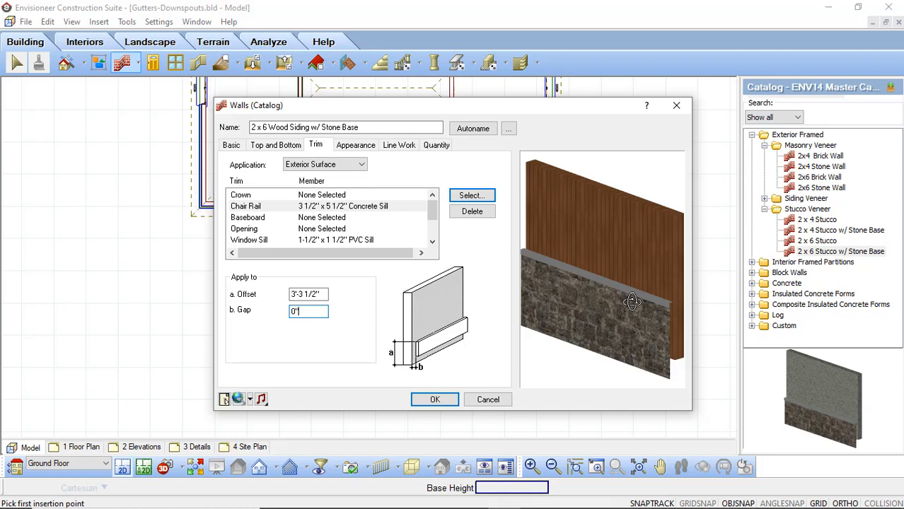
click(319, 295)
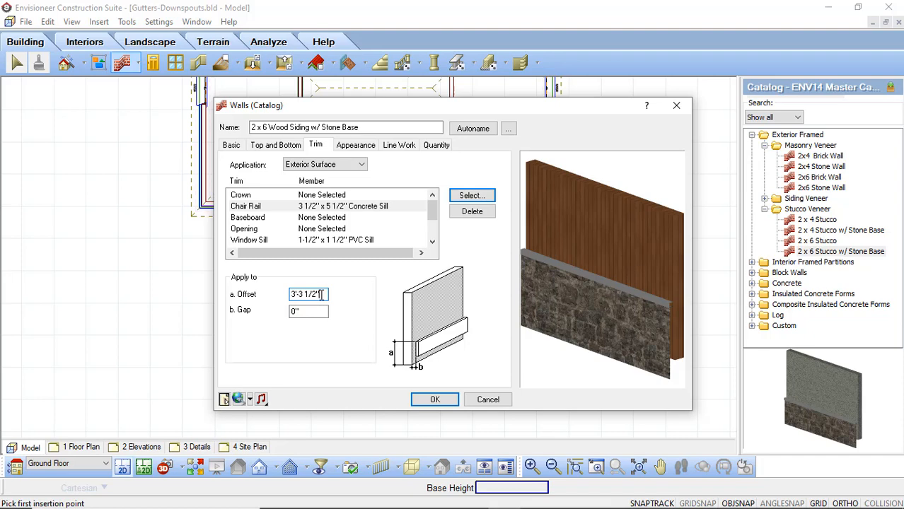
click(435, 400)
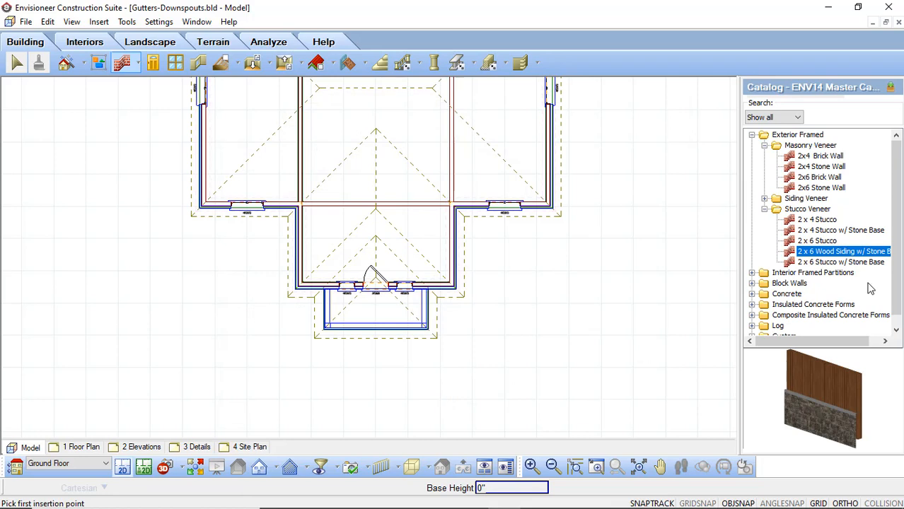
right_click(281, 261)
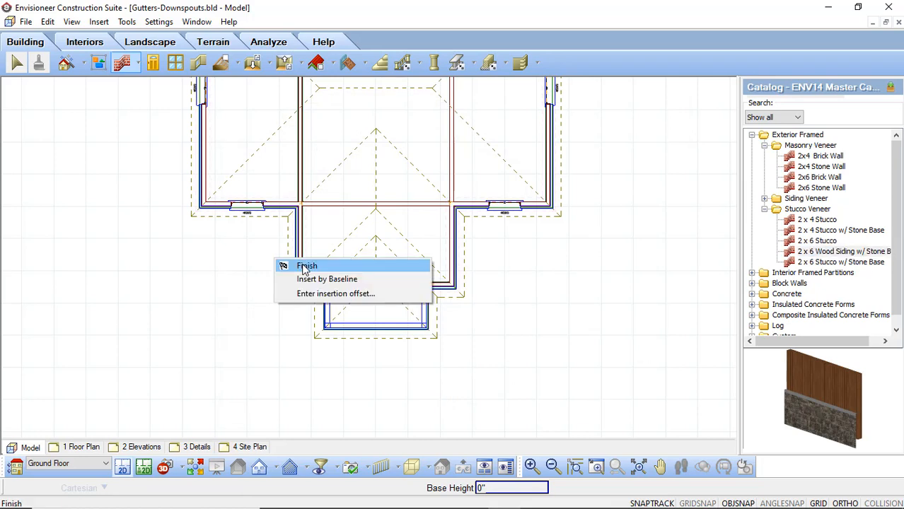
click(294, 263)
- Replace the five front exterior walls around the entry projection with 2 x 6 Wood Siding w/ Stone Base and switch to the 3D Perspective view
click(297, 241)
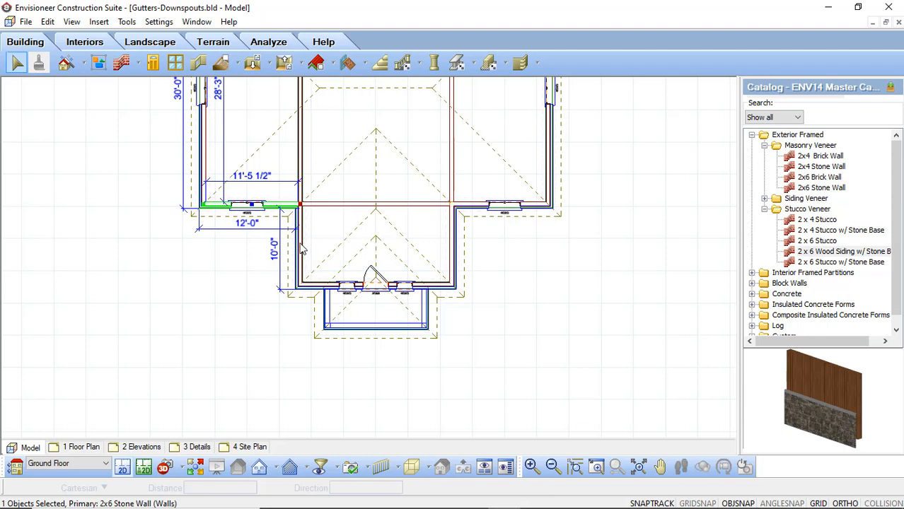
ctrl+click(297, 248)
ctrl+click(309, 287)
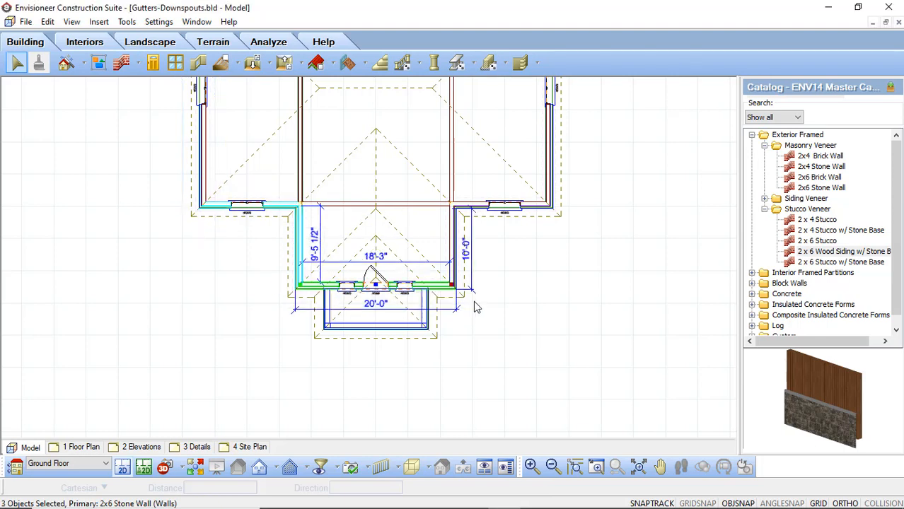
ctrl+click(452, 233)
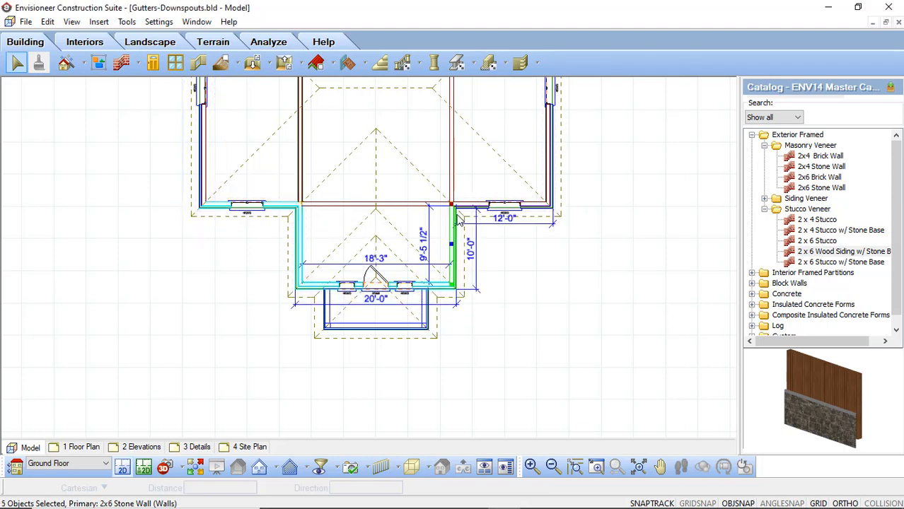
ctrl+click(458, 207)
right_click(453, 216)
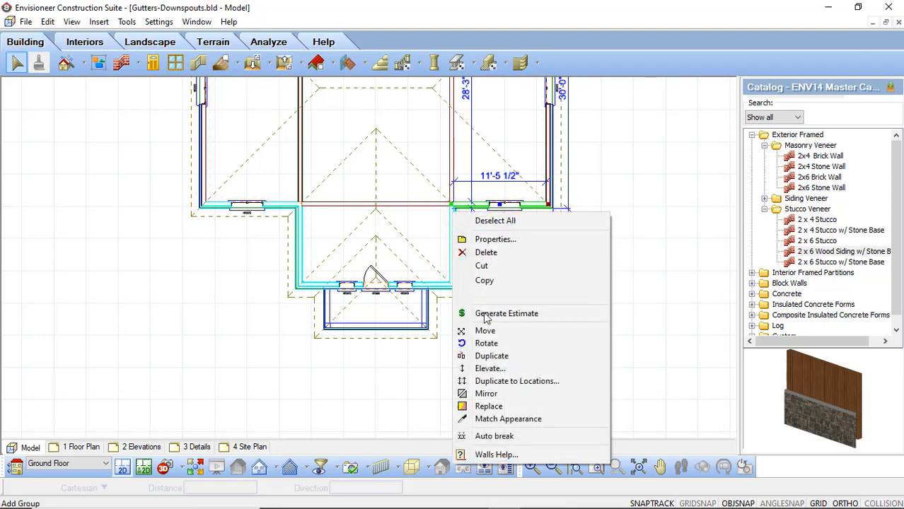
click(495, 405)
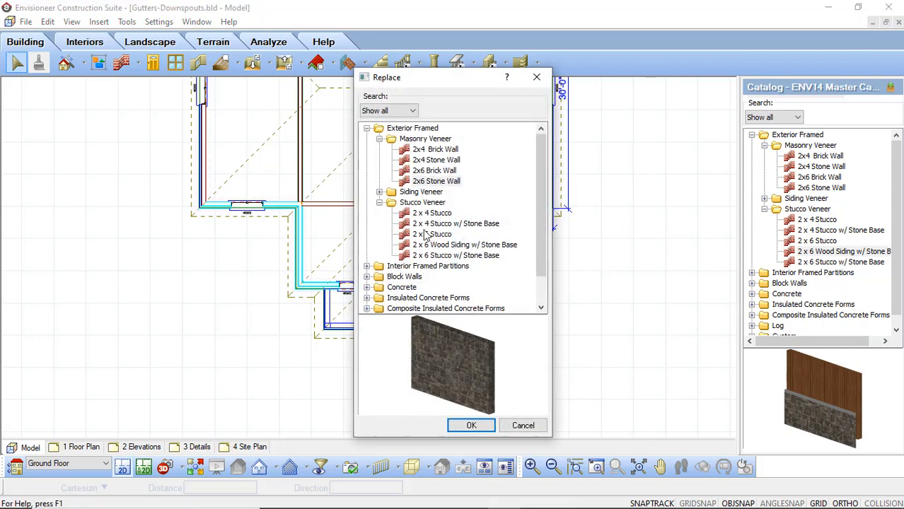
click(441, 246)
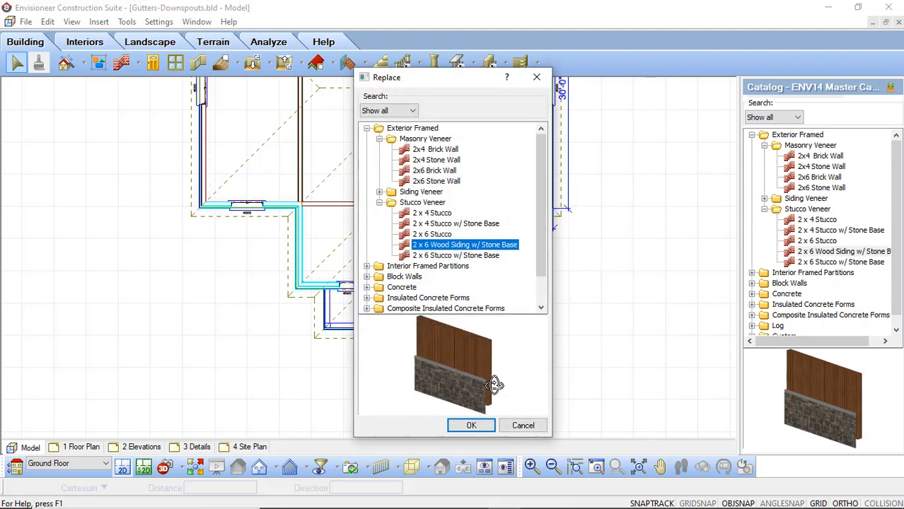
click(471, 425)
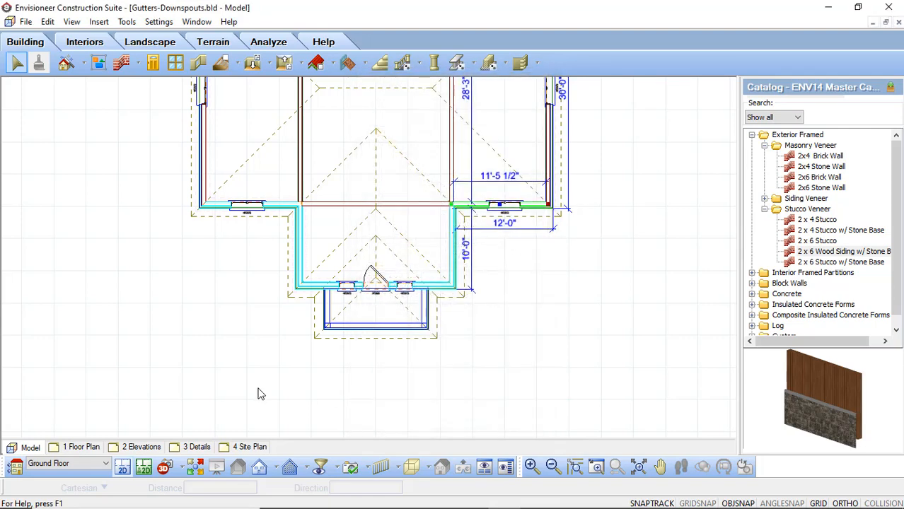
click(164, 468)
click(198, 435)
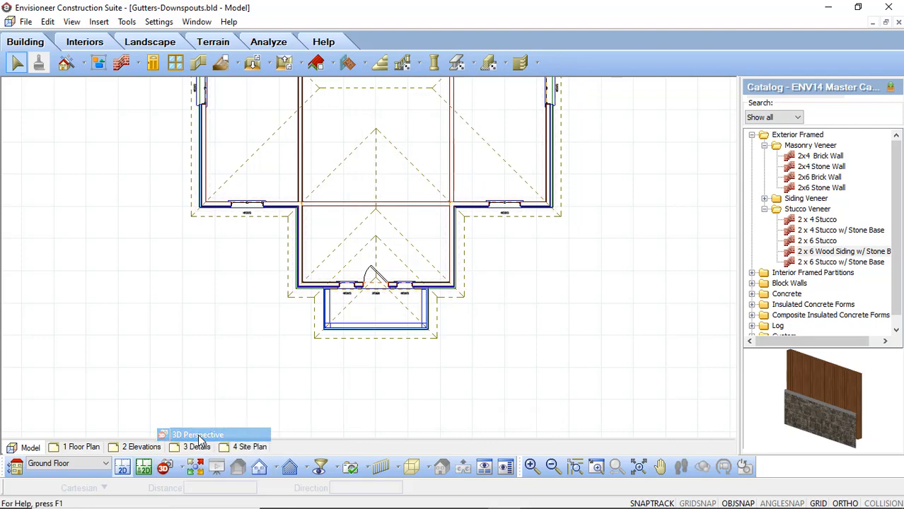